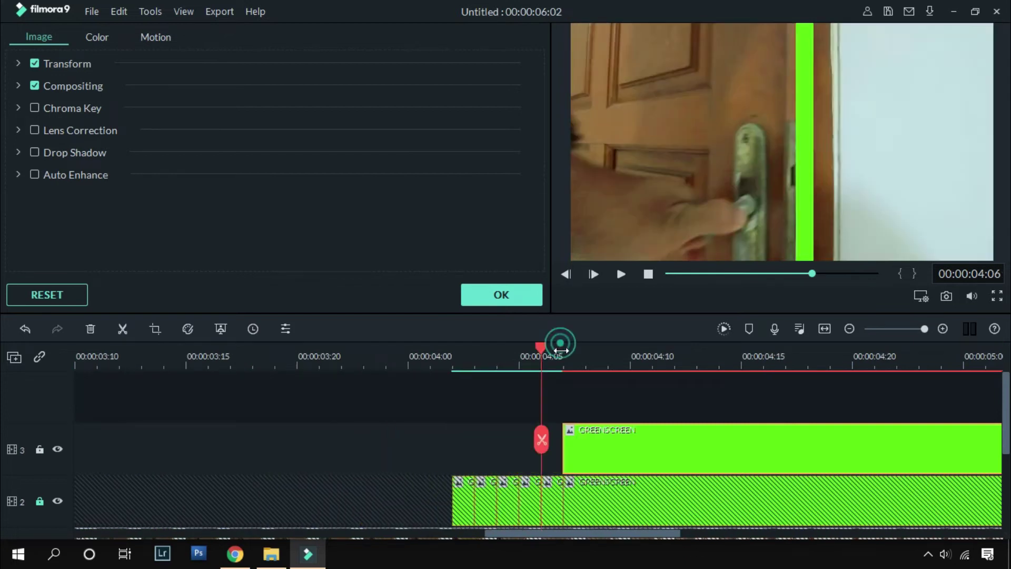
# - Scale the track 3 green strip to about 73.44% and place it over the lower door gap at 00:00:04:07
pyautogui.moveTo(323, 347); pyautogui.dragTo(344, 348)
pyautogui.click(456, 420)
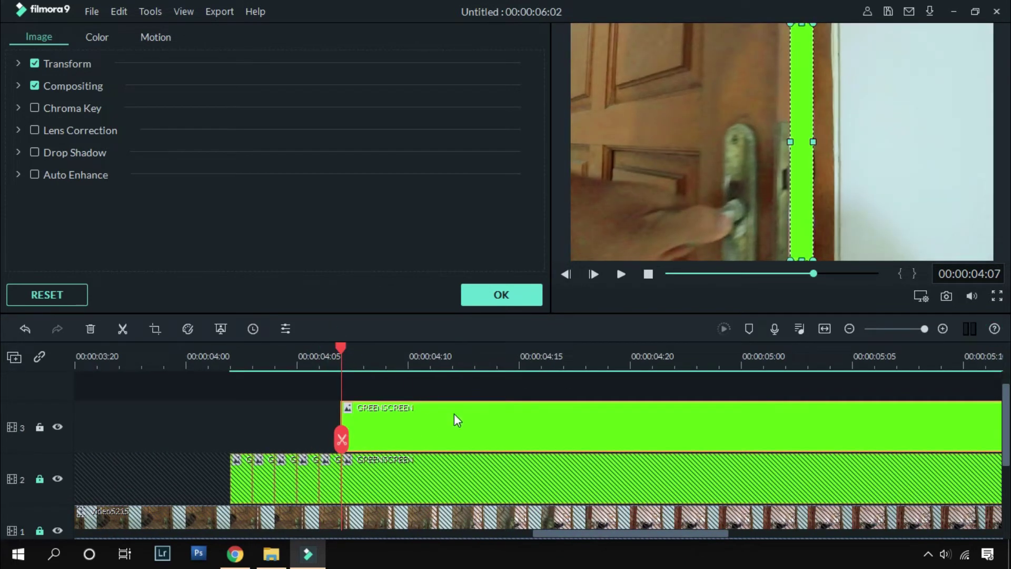
pyautogui.moveTo(803, 122); pyautogui.dragTo(846, 145)
pyautogui.moveTo(842, 67); pyautogui.dragTo(817, 68)
pyautogui.moveTo(617, 136); pyautogui.dragTo(684, 145)
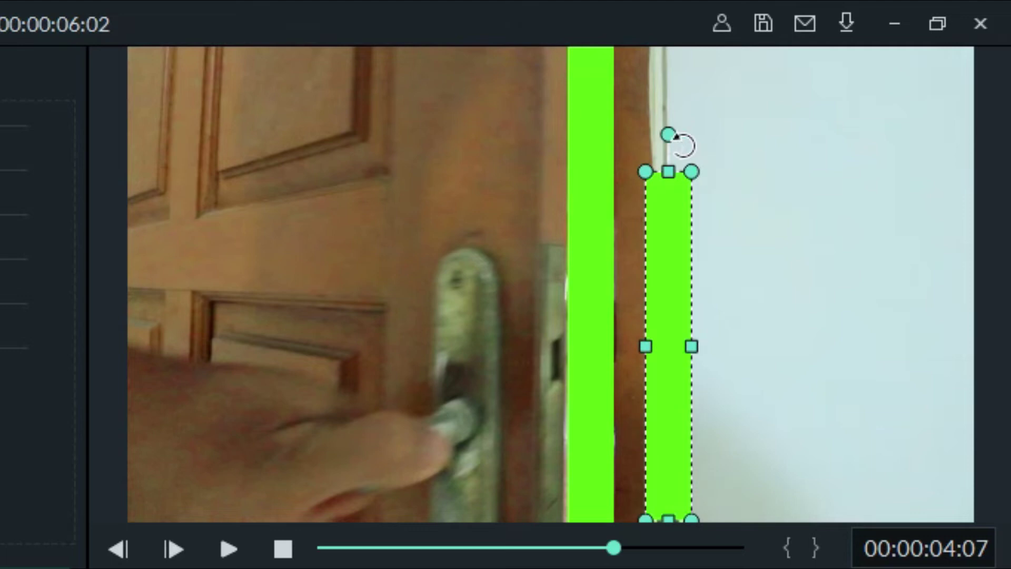
pyautogui.moveTo(675, 257); pyautogui.dragTo(598, 256)
pyautogui.moveTo(607, 140)
pyautogui.mouseDown()
pyautogui.moveTo(618, 142)
pyautogui.moveTo(613, 135)
pyautogui.mouseUp()
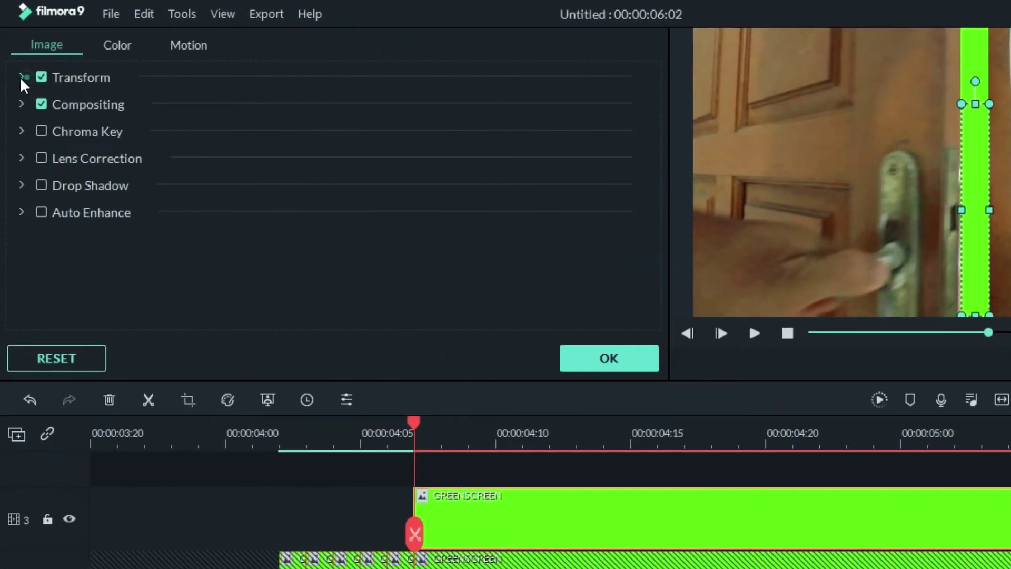
# - Rotate the track 3 green strip to 1 and shift it onto the door's slanted edge, applying the transform
pyautogui.click(21, 77)
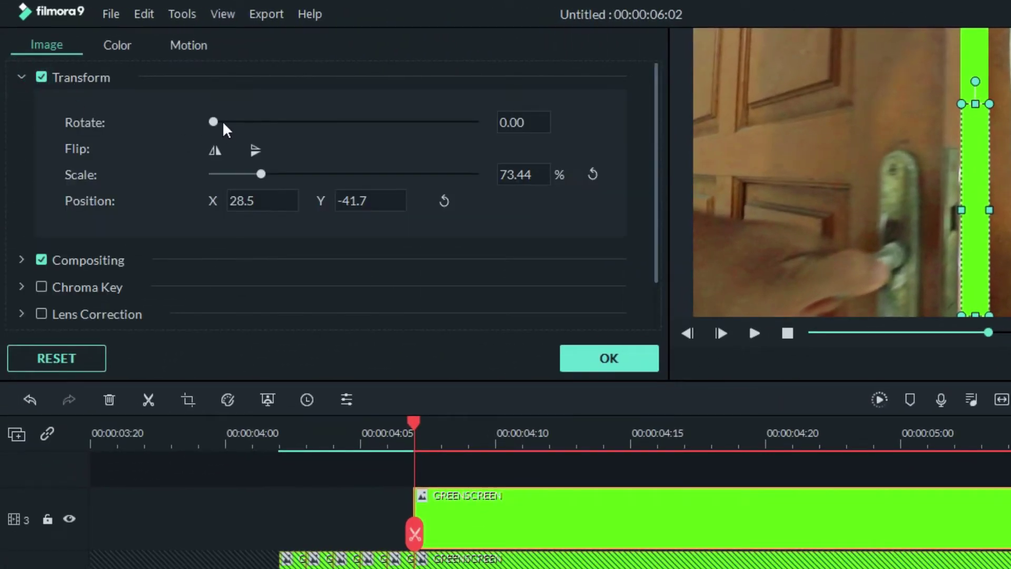
pyautogui.moveTo(213, 120); pyautogui.dragTo(212, 121)
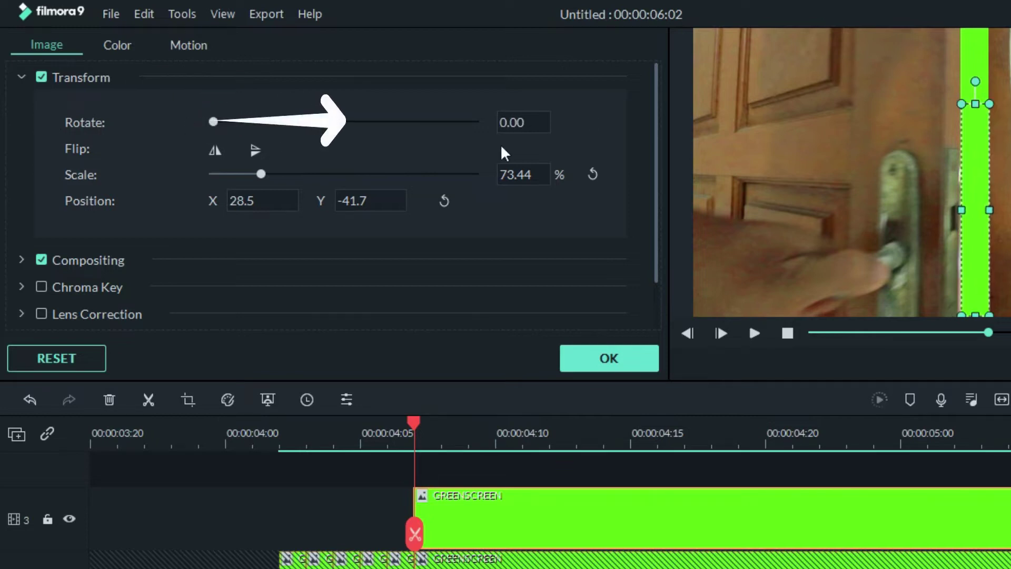
pyautogui.click(540, 118)
pyautogui.write('1')
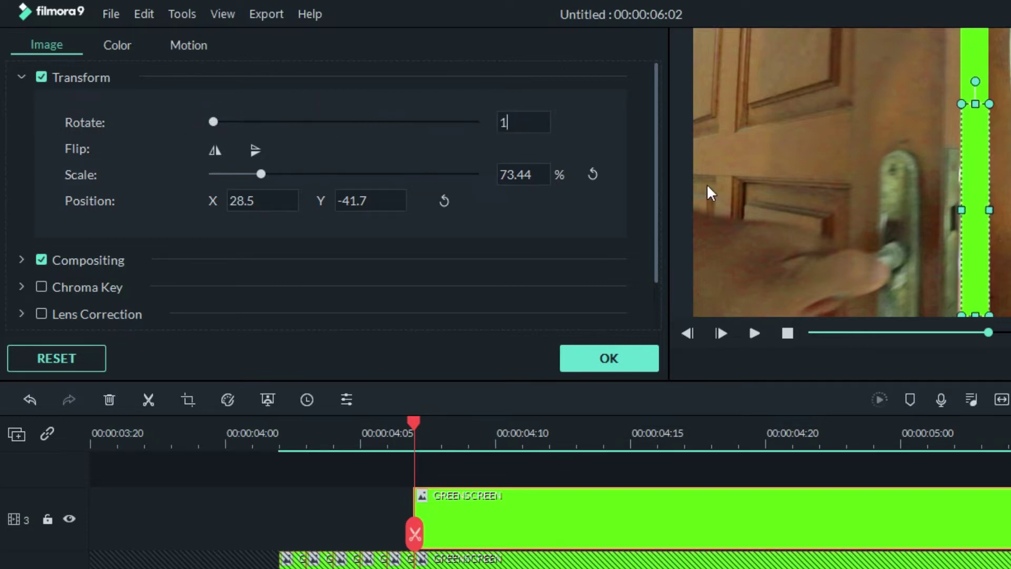
pyautogui.press('Return')
pyautogui.moveTo(994, 209); pyautogui.dragTo(996, 215)
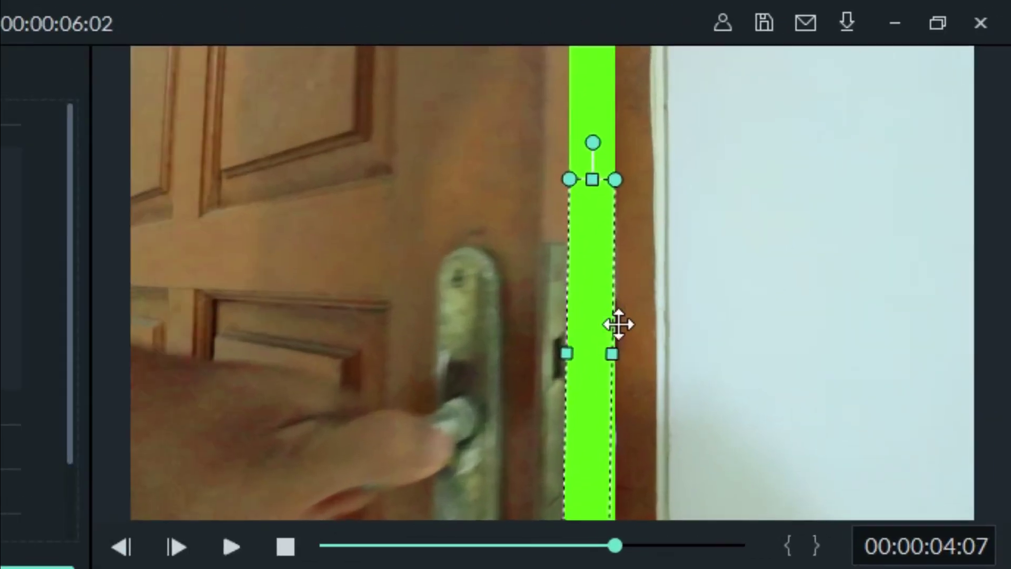
pyautogui.click(1010, 206)
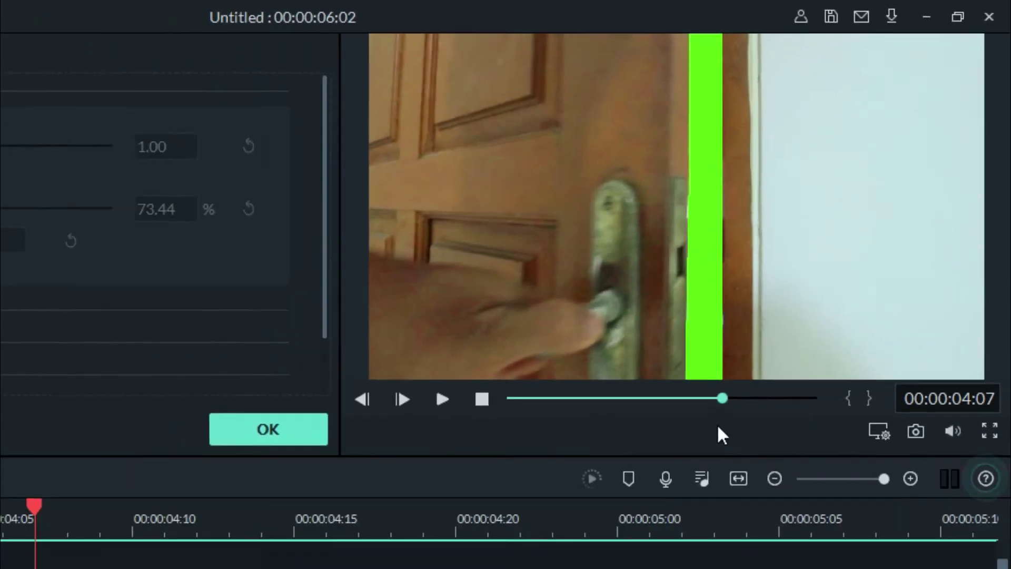
pyautogui.click(498, 297)
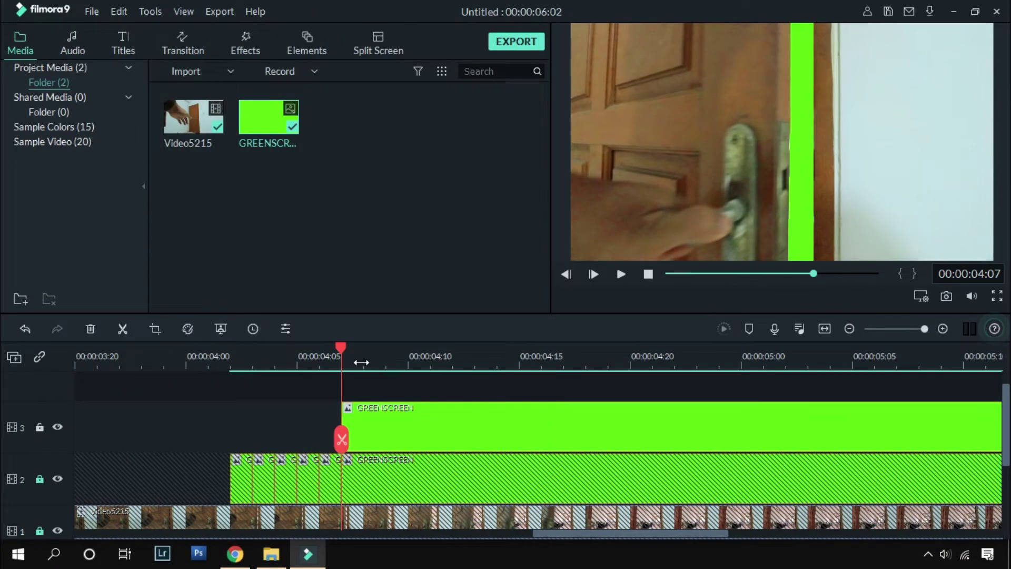
# - Unlock track 2 and split the green screen clips on tracks 2 and 3 at 00:00:04:08
pyautogui.click(40, 478)
pyautogui.click(393, 440)
pyautogui.click(365, 360)
pyautogui.click(394, 483)
pyautogui.keyDown('ctrl'); pyautogui.click(418, 432); pyautogui.keyUp('ctrl')
pyautogui.click(364, 440)
# - Widen the track 2 green strip on both sides to fill the door gap at 00:00:04:08
pyautogui.doubleClick(423, 486)
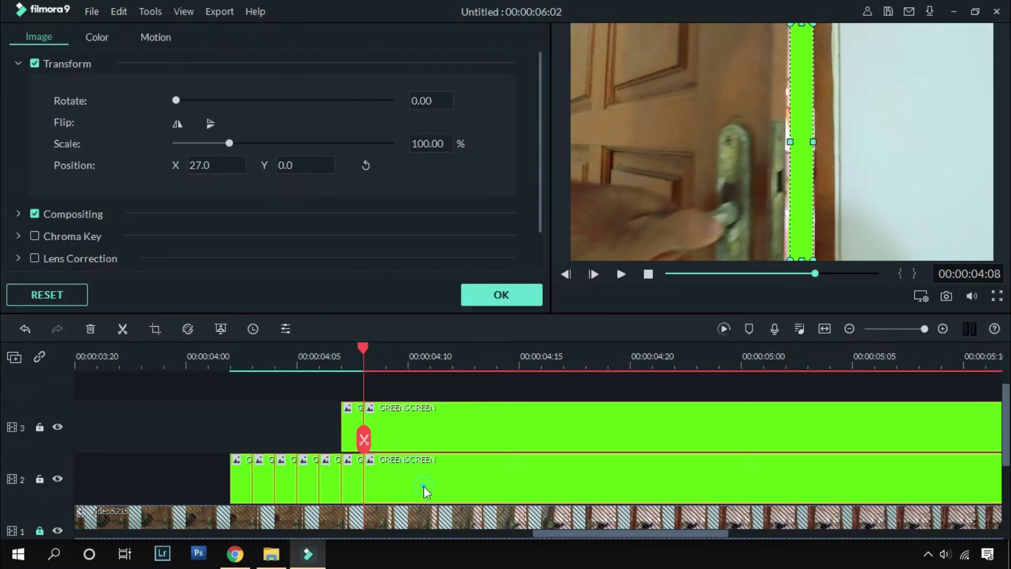
pyautogui.moveTo(812, 144); pyautogui.dragTo(812, 147)
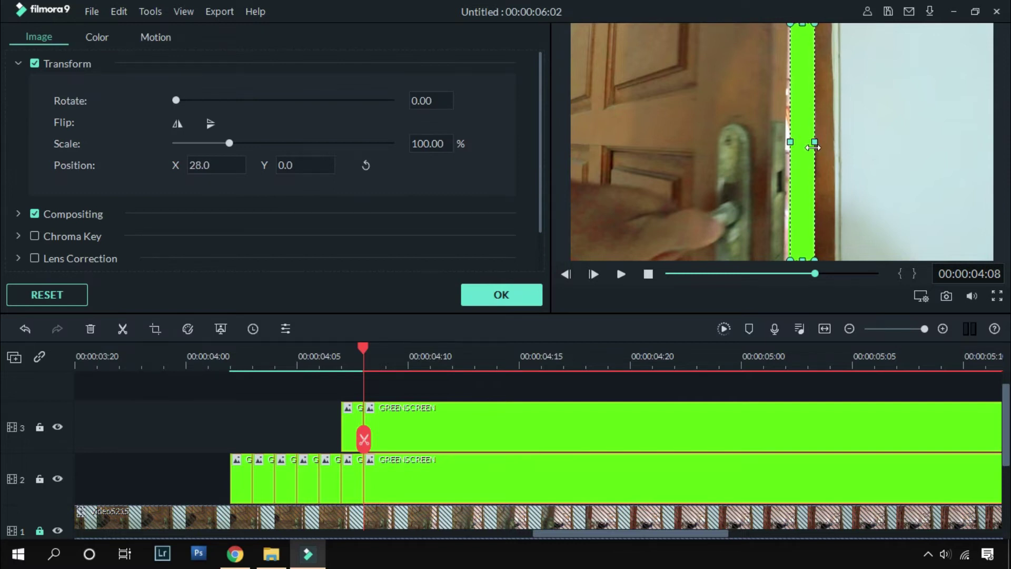
pyautogui.moveTo(789, 141); pyautogui.dragTo(788, 142)
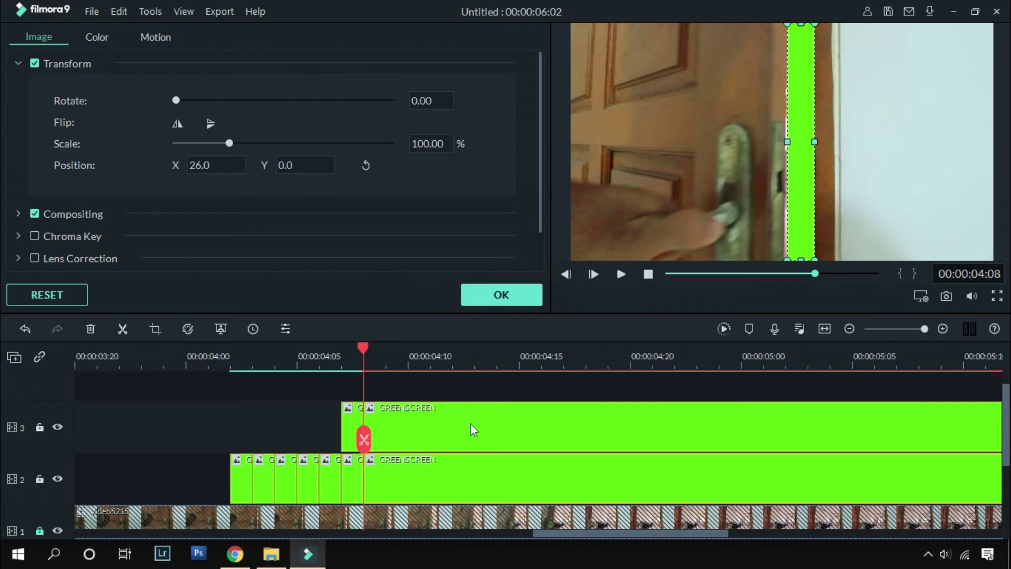
# - Nudge the track 3 green strip toward the door to X 19.5 and set its rotation to 2
pyautogui.click(439, 418)
pyautogui.hotkey('alt', 'Left')
pyautogui.hotkey('alt', 'Left')
pyautogui.hotkey('alt', 'Left')
pyautogui.hotkey('alt', 'Left')
pyautogui.hotkey('alt', 'Left')
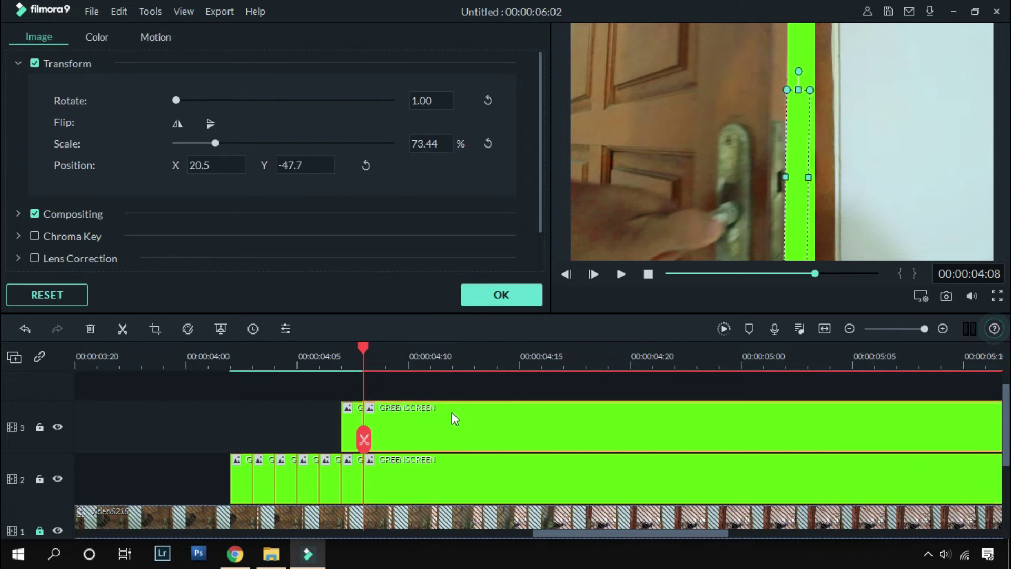
pyautogui.hotkey('alt', 'Right')
pyautogui.click(866, 121)
pyautogui.click(800, 151)
pyautogui.hotkey('alt', 'Left')
pyautogui.click(889, 164)
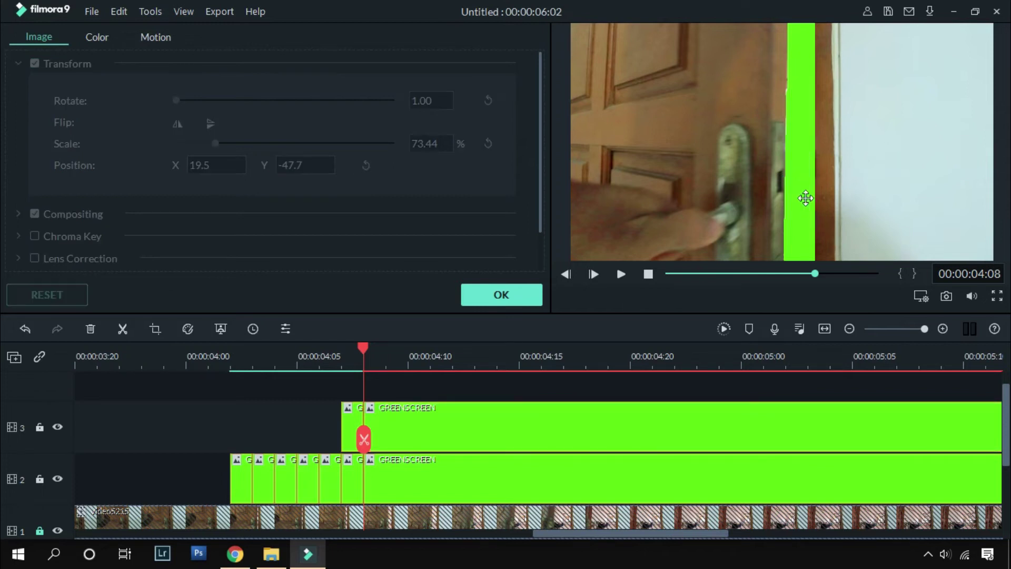
pyautogui.click(806, 198)
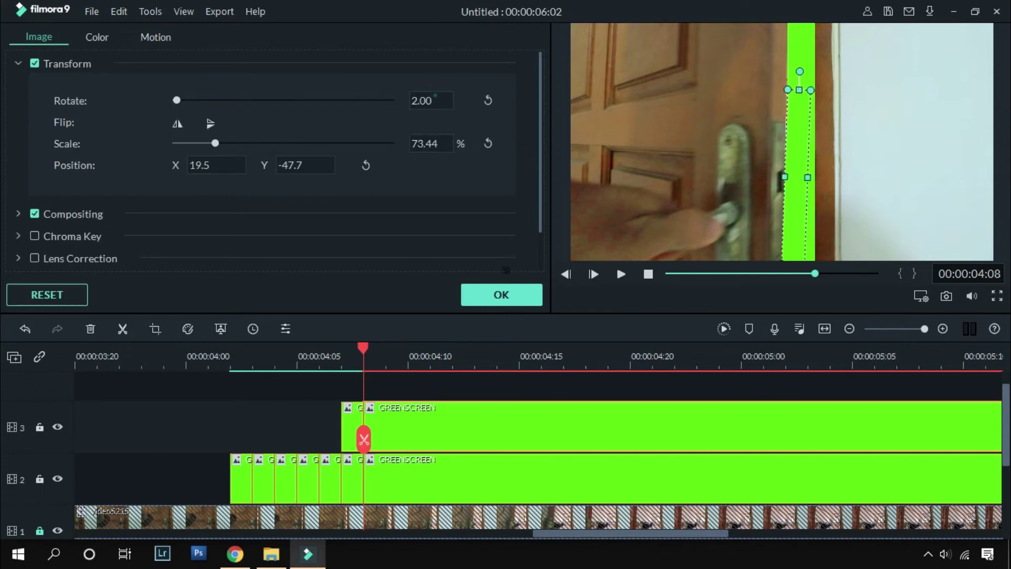
# - Set the track 3 strip's rotation to 1.5, scale to about 76.25%, and raise it to about X 19.4, Y -44.2
pyautogui.click(892, 214)
pyautogui.click(805, 212)
pyautogui.hotkey('alt', 'Up')
pyautogui.hotkey('alt', 'Up')
pyautogui.hotkey('alt', 'Up')
pyautogui.hotkey('alt', 'Up')
pyautogui.hotkey('alt', 'Up')
pyautogui.hotkey('alt', 'Up')
pyautogui.hotkey('alt', 'Up')
pyautogui.hotkey('alt', 'Up')
pyautogui.moveTo(795, 257); pyautogui.dragTo(795, 265)
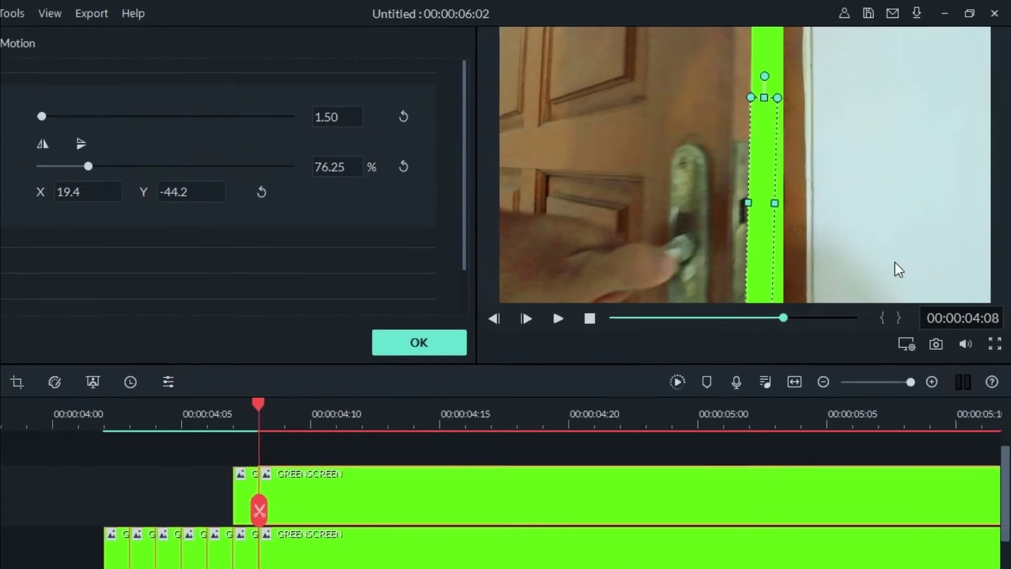
pyautogui.click(912, 223)
pyautogui.click(798, 198)
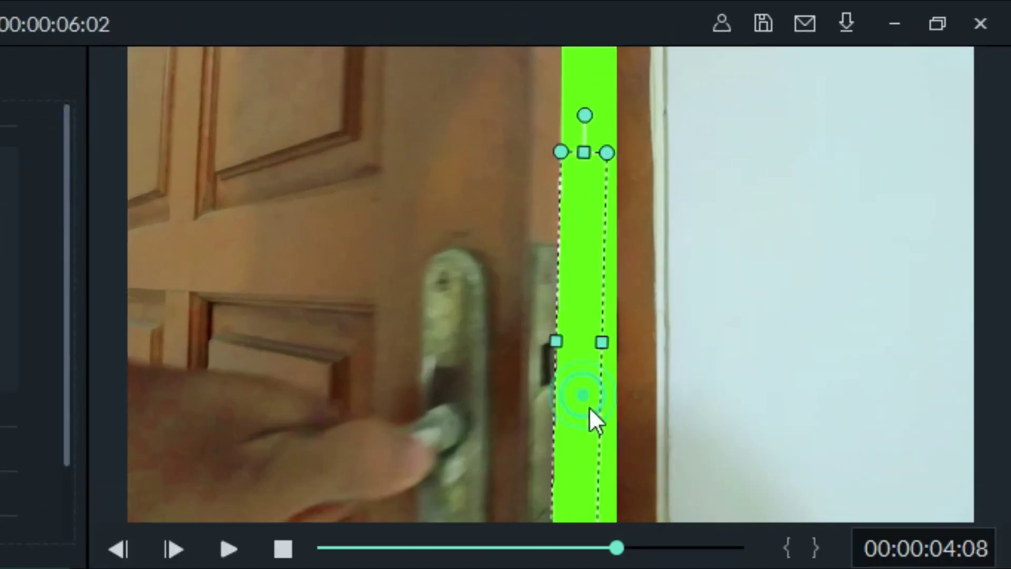
# - Adjust the green strips frame by frame from 00:00:04:08 to 00:00:04:13 to follow the opening door
pyautogui.press('Right')
pyautogui.click(590, 295)
pyautogui.moveTo(618, 285); pyautogui.dragTo(621, 285)
pyautogui.click(575, 400)
pyautogui.press('Right')
pyautogui.click(606, 316)
pyautogui.moveTo(554, 285); pyautogui.dragTo(514, 316)
pyautogui.press('Right')
pyautogui.click(585, 295)
pyautogui.press('Right')
pyautogui.press('Right')
pyautogui.click(580, 311)
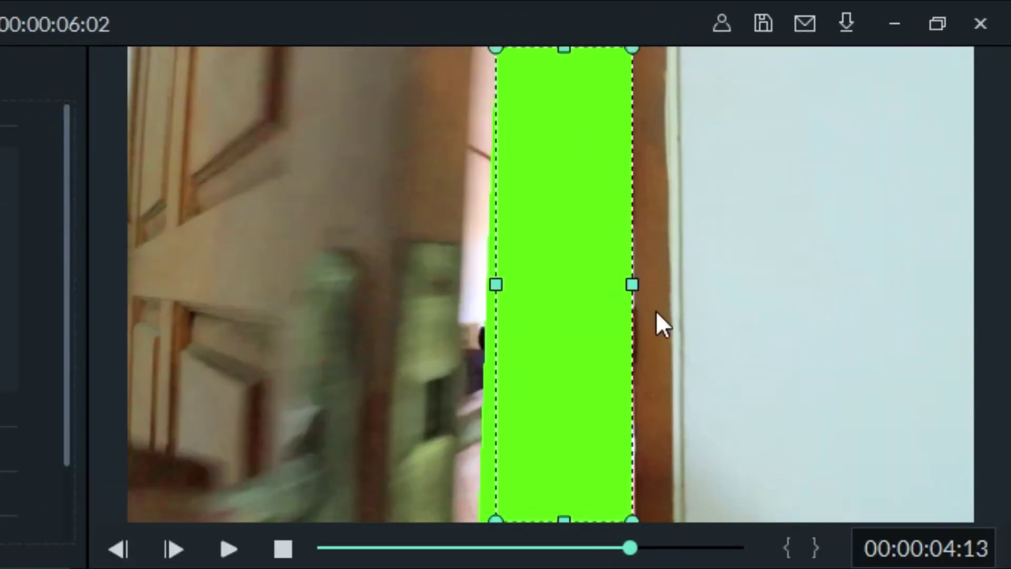
# - Continue resizing and tilting the green strips frame by frame up to 00:00:05:07 to fill the widening doorway
pyautogui.press('Right')
pyautogui.moveTo(558, 284); pyautogui.dragTo(559, 345)
pyautogui.moveTo(552, 71); pyautogui.dragTo(547, 72)
pyautogui.moveTo(469, 289)
pyautogui.mouseDown()
pyautogui.moveTo(377, 300)
pyautogui.moveTo(262, 288)
pyautogui.moveTo(476, 282)
pyautogui.mouseUp()
pyautogui.press('Right')
pyautogui.press('Right')
pyautogui.press('Right')
pyautogui.press('Right')
pyautogui.press('Right')
pyautogui.press('Right')
pyautogui.press('Right')
pyautogui.press('Right')
pyautogui.press('Right')
pyautogui.press('Right')
pyautogui.press('Right')
pyautogui.press('Right')
pyautogui.press('Right')
pyautogui.click(269, 316)
pyautogui.press('Right')
pyautogui.press('Right')
pyautogui.press('Right')
pyautogui.press('Right')
pyautogui.moveTo(686, 504); pyautogui.dragTo(697, 503)
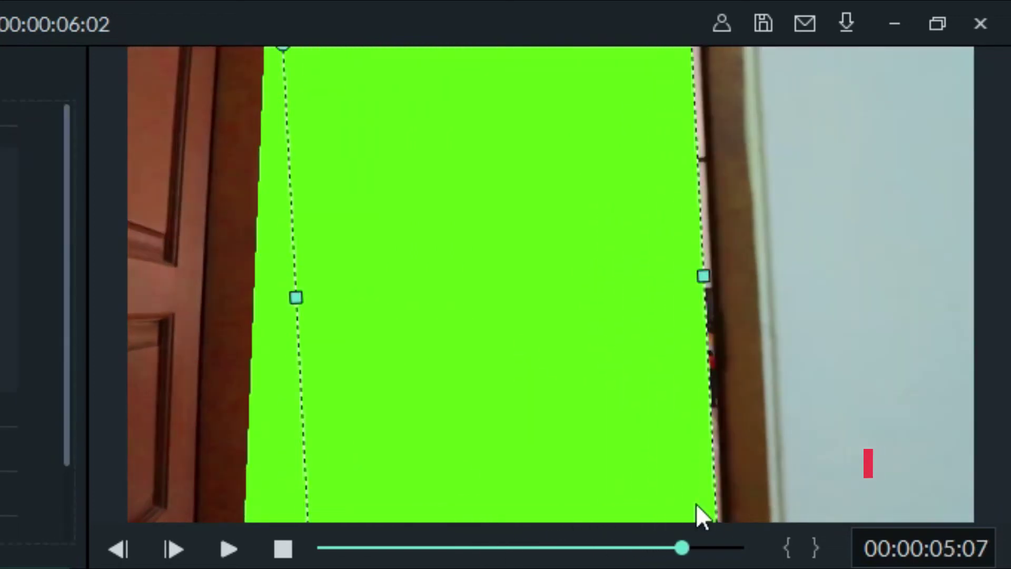
# - Keep fitting the green strips to the doorway edges frame by frame up to 00:00:05:23
pyautogui.press('Right')
pyautogui.press('Right')
pyautogui.press('Right')
pyautogui.click(301, 287)
pyautogui.click(177, 549)
pyautogui.moveTo(527, 287); pyautogui.dragTo(567, 287)
pyautogui.click(176, 549)
pyautogui.click(176, 548)
pyautogui.moveTo(339, 290); pyautogui.dragTo(465, 297)
pyautogui.click(183, 548)
pyautogui.click(176, 549)
pyautogui.click(176, 549)
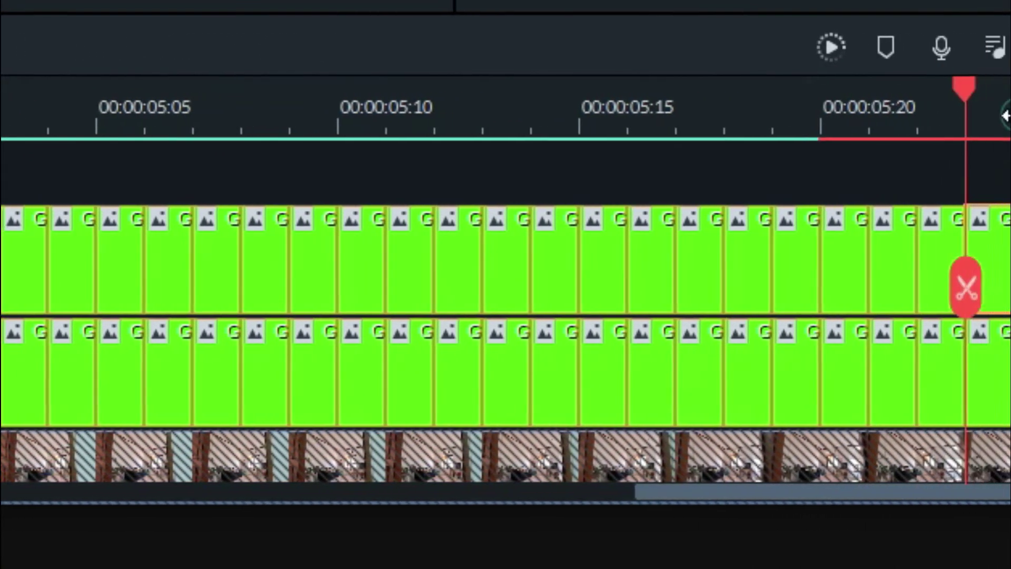
# - Fit the track 3 green piece at 00:00:05:24 to the doorway edge, at about X -184.8, Y 0.4
pyautogui.click(926, 287)
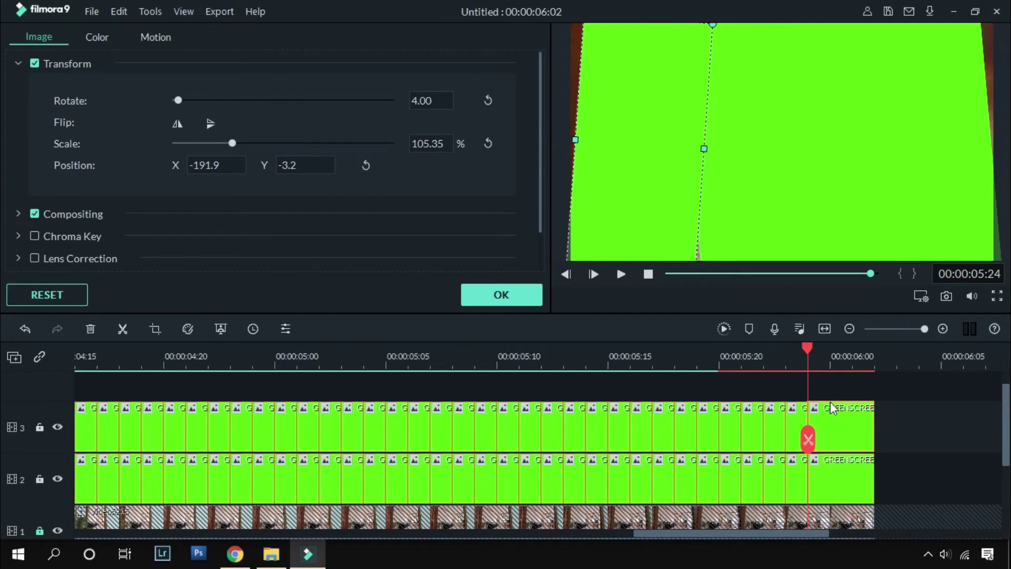
pyautogui.moveTo(537, 247); pyautogui.dragTo(550, 266)
pyautogui.click(832, 363)
pyautogui.click(811, 365)
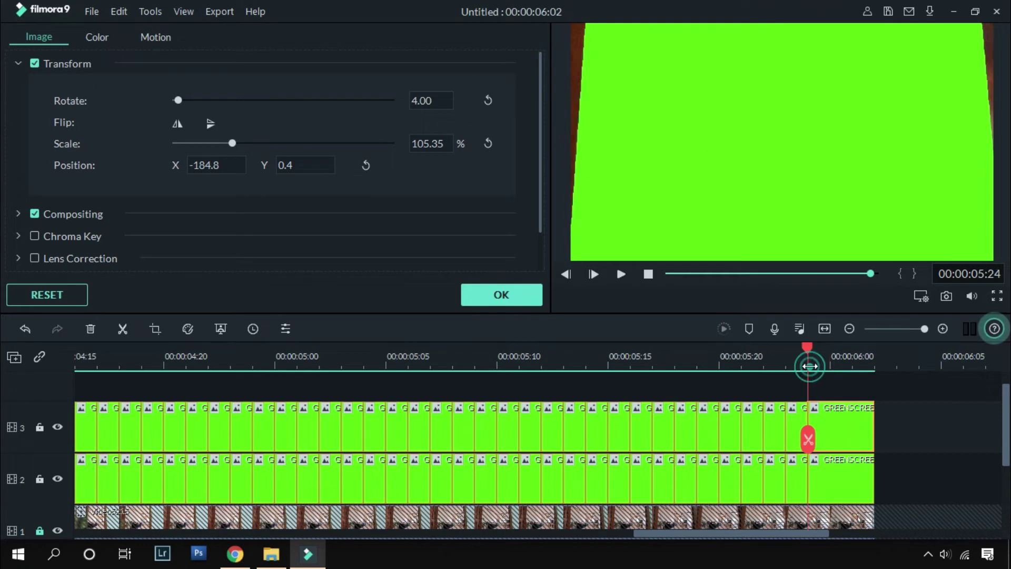
# - Split both green clips at 00:00:06:00 and stretch the final pieces outward to cover the doorway
pyautogui.click(832, 364)
pyautogui.click(831, 440)
pyautogui.click(836, 481)
pyautogui.click(859, 431)
pyautogui.click(846, 486)
pyautogui.moveTo(1000, 146)
pyautogui.mouseDown()
pyautogui.moveTo(989, 131)
pyautogui.moveTo(1007, 136)
pyautogui.mouseUp()
pyautogui.click(863, 435)
pyautogui.moveTo(580, 133); pyautogui.dragTo(553, 131)
# - Play back the full timeline and check the green screen coverage of the doorway
pyautogui.moveTo(684, 352); pyautogui.dragTo(97, 351)
pyautogui.click(824, 331)
pyautogui.moveTo(743, 351); pyautogui.dragTo(573, 352)
pyautogui.scroll(-1, 773, 376)
pyautogui.moveTo(780, 353); pyautogui.dragTo(448, 354)
pyautogui.click(550, 427)
pyautogui.press('space')
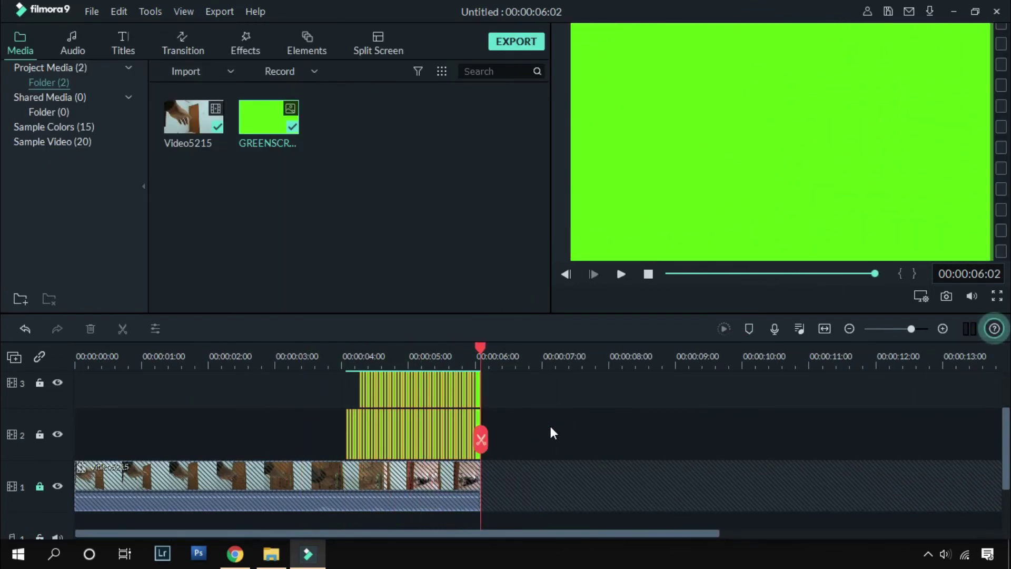
pyautogui.click(436, 363)
pyautogui.press('space')
pyautogui.press('space')
pyautogui.moveTo(523, 364)
pyautogui.mouseDown()
pyautogui.moveTo(695, 357)
pyautogui.moveTo(524, 354)
pyautogui.mouseUp()
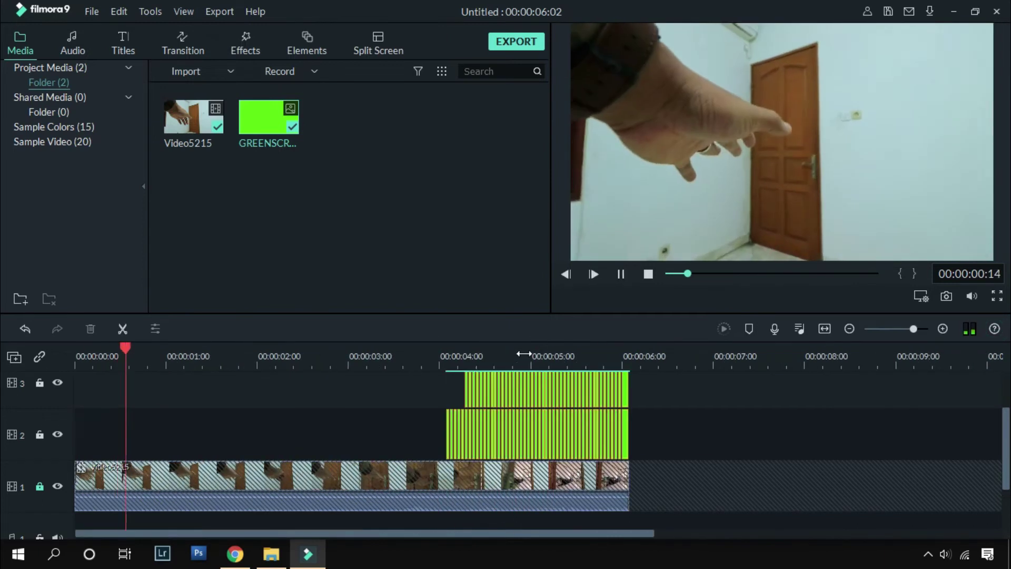
pyautogui.click(531, 362)
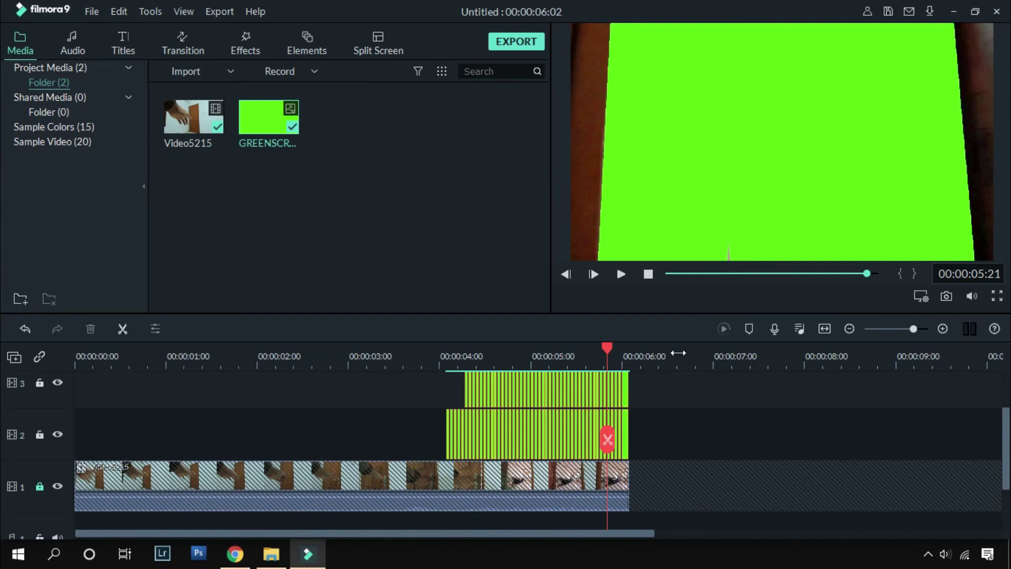
# - Widen the track 2 green piece at 00:00:05:21 to close the gap between the two overlapping strips
pyautogui.moveTo(679, 353); pyautogui.dragTo(988, 339)
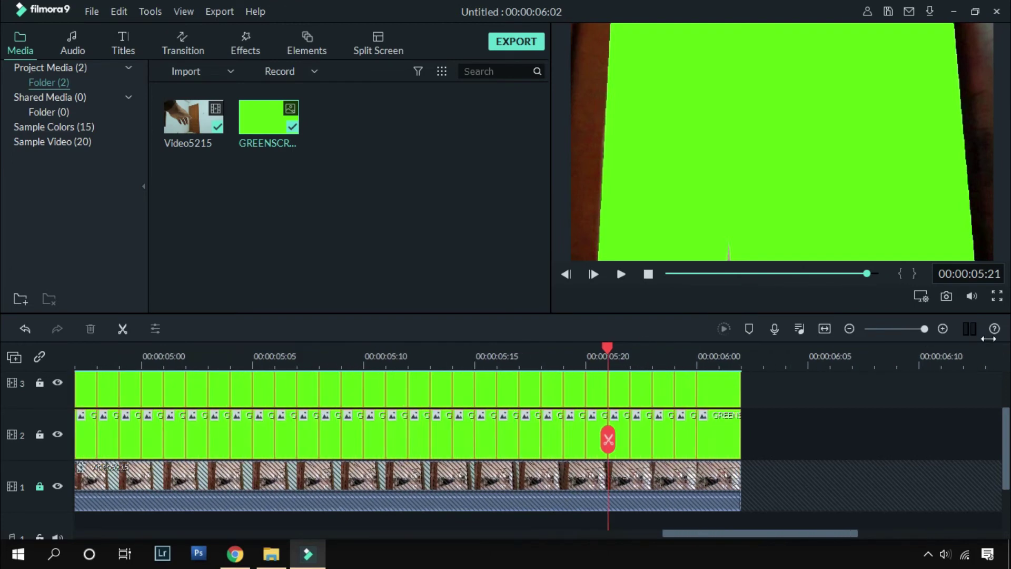
pyautogui.doubleClick(626, 426)
pyautogui.moveTo(723, 157); pyautogui.dragTo(718, 158)
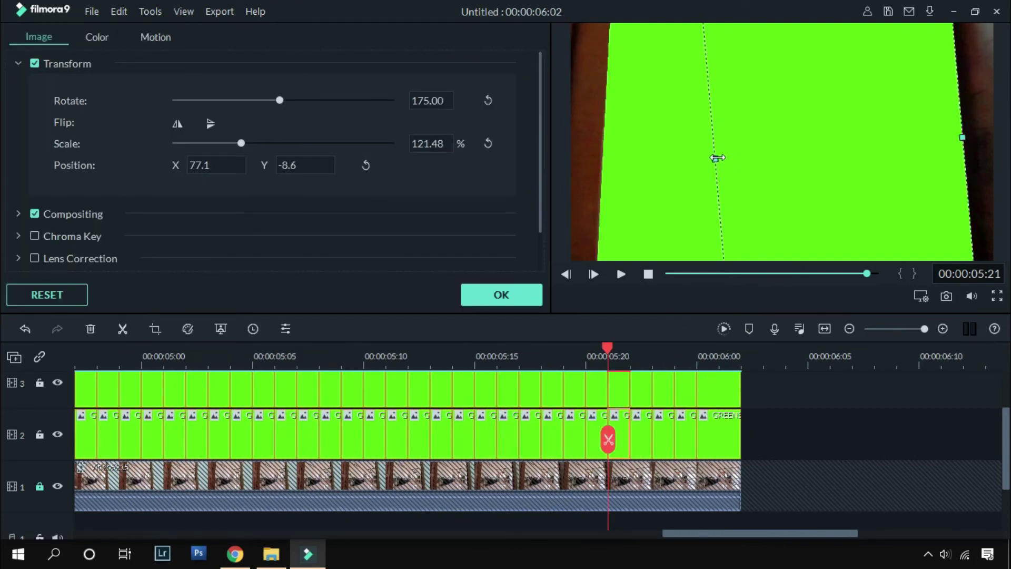
# - Export the timeline to the Desktop as an MP4 named "video greenscreen"
pyautogui.moveTo(608, 347); pyautogui.dragTo(101, 387)
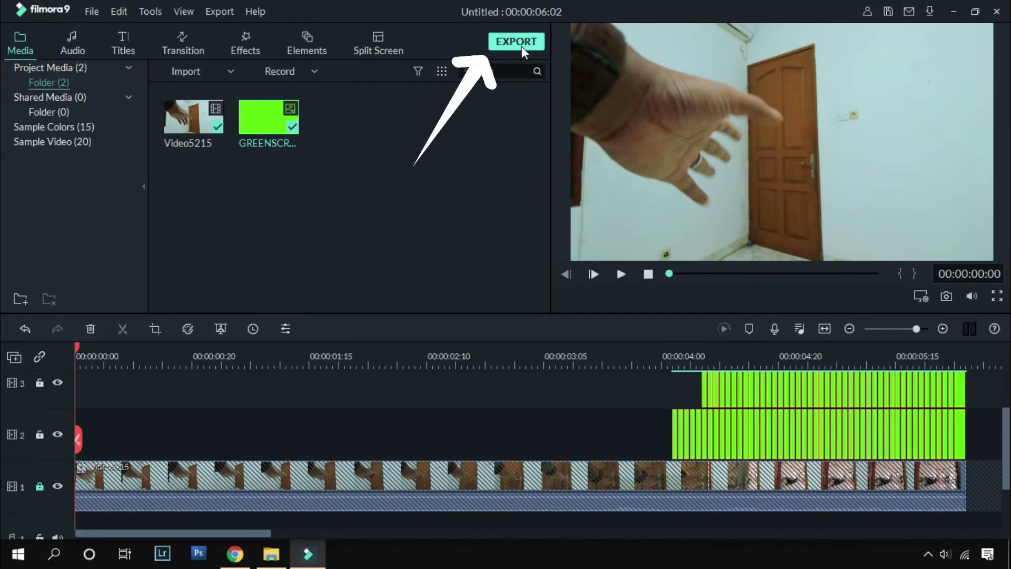
pyautogui.click(521, 46)
pyautogui.write('video greenscreen')
pyautogui.click(620, 219)
pyautogui.click(560, 445)
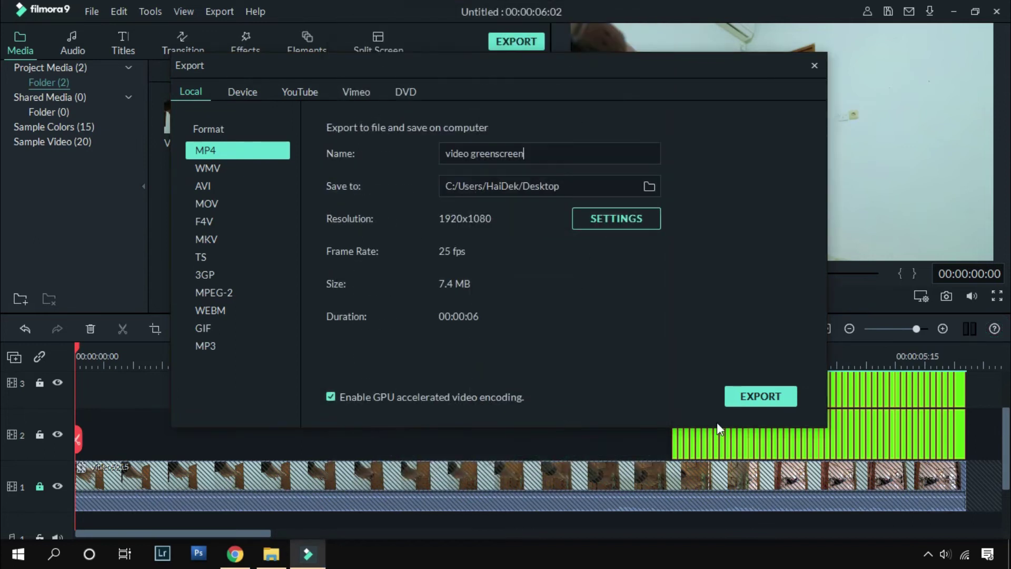
pyautogui.click(761, 397)
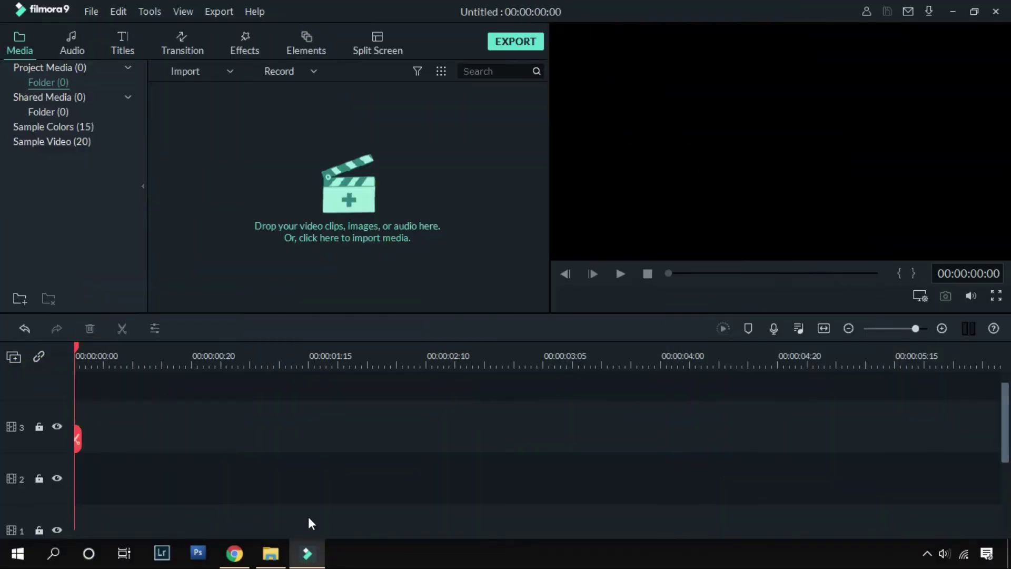
# - Import Video6354 and the exported video greenscreen.mp4 from the Desktop into the new project
pyautogui.click(271, 553)
pyautogui.moveTo(741, 195); pyautogui.dragTo(369, 190)
pyautogui.click(271, 554)
pyautogui.click(611, 206)
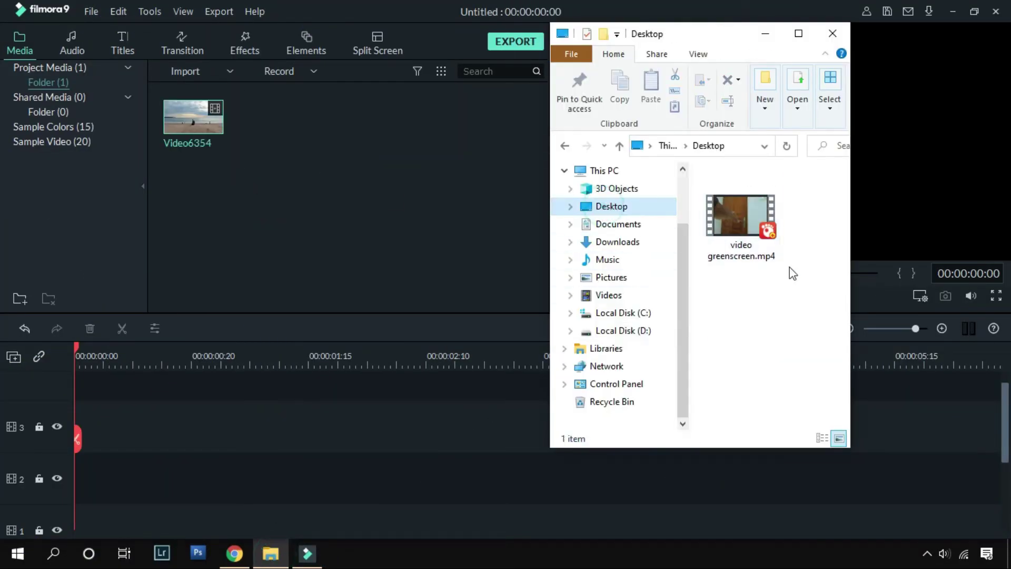
pyautogui.moveTo(729, 210); pyautogui.dragTo(306, 194)
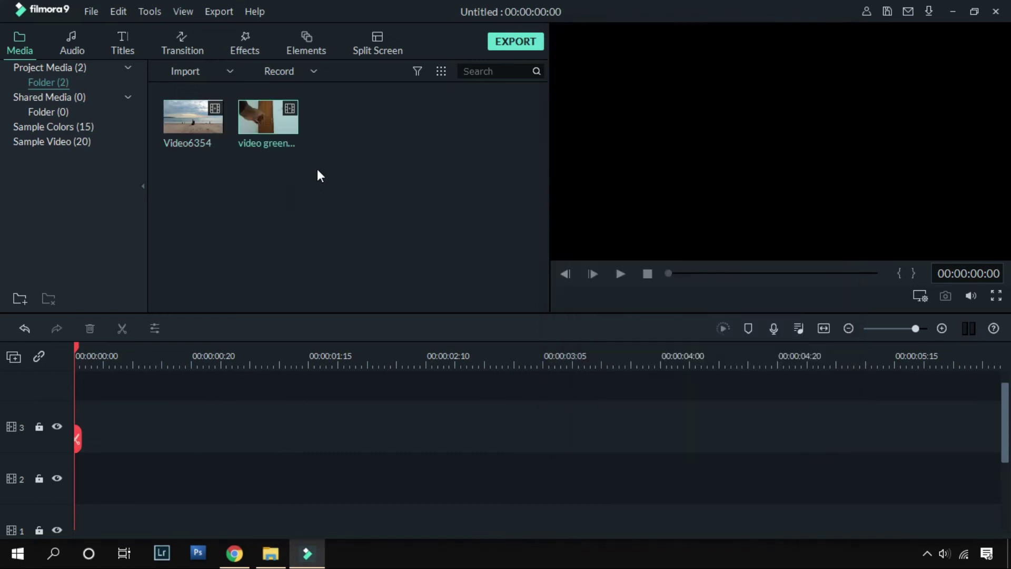
# - Place the video greenscreen clip at the start of track 3 and split it at 00:00:04:02
pyautogui.moveTo(284, 119); pyautogui.dragTo(76, 428)
pyautogui.moveTo(519, 351); pyautogui.dragTo(673, 378)
pyautogui.click(672, 439)
pyautogui.moveTo(514, 529); pyautogui.dragTo(685, 533)
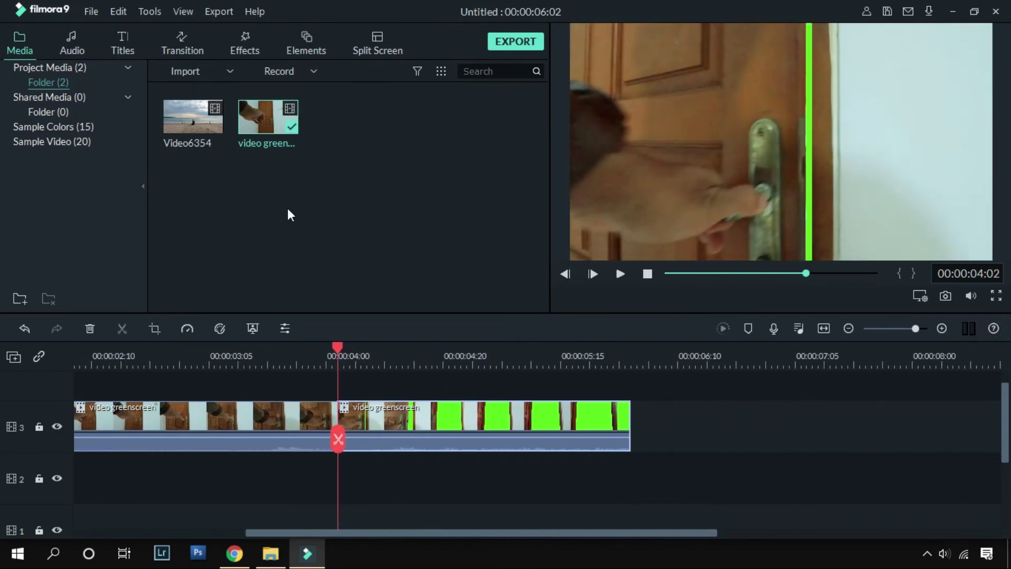
# - Place the Video6354 clip on track 2 starting at 00:00:04:02, beneath the second video greenscreen piece
pyautogui.moveTo(212, 128); pyautogui.dragTo(337, 484)
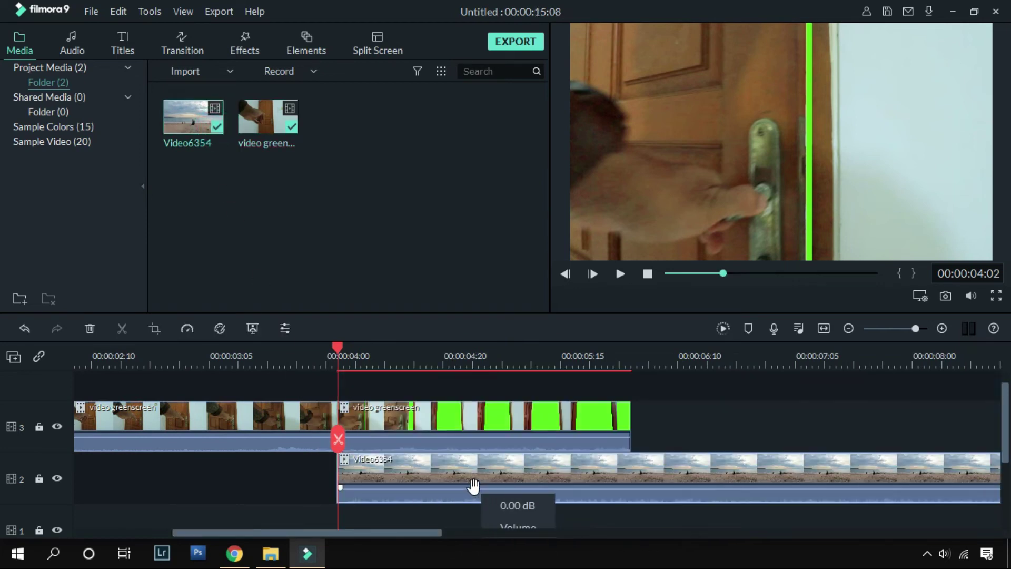
# - Apply Chroma Key to the second video greenscreen piece, keying out the green with Offset 4, while viewing the frame at 00:00:05:02
pyautogui.click(485, 348)
pyautogui.click(504, 421)
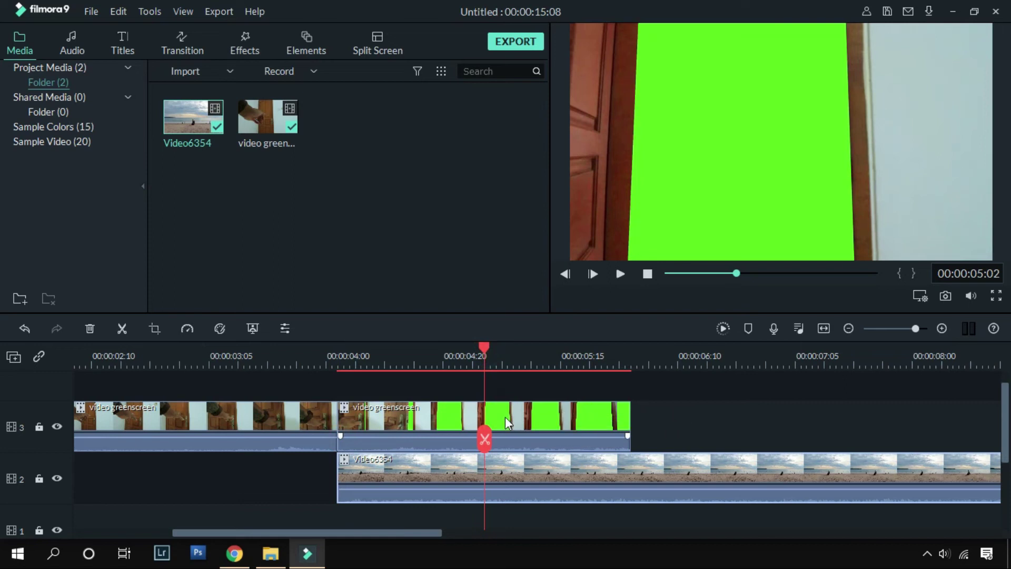
pyautogui.doubleClick(509, 418)
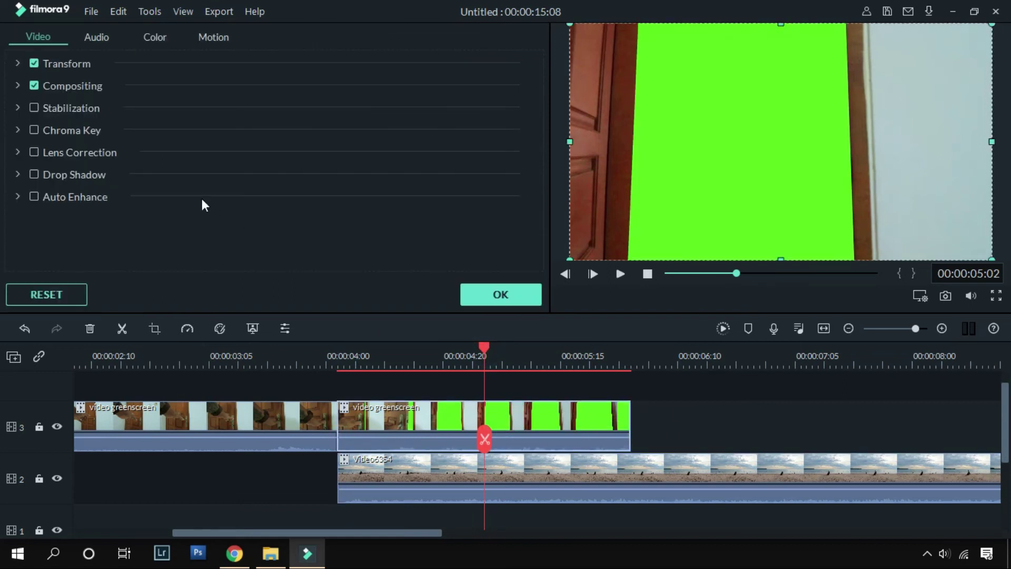
pyautogui.click(19, 129)
pyautogui.click(34, 130)
pyautogui.click(34, 131)
pyautogui.click(33, 131)
pyautogui.click(34, 132)
pyautogui.click(33, 131)
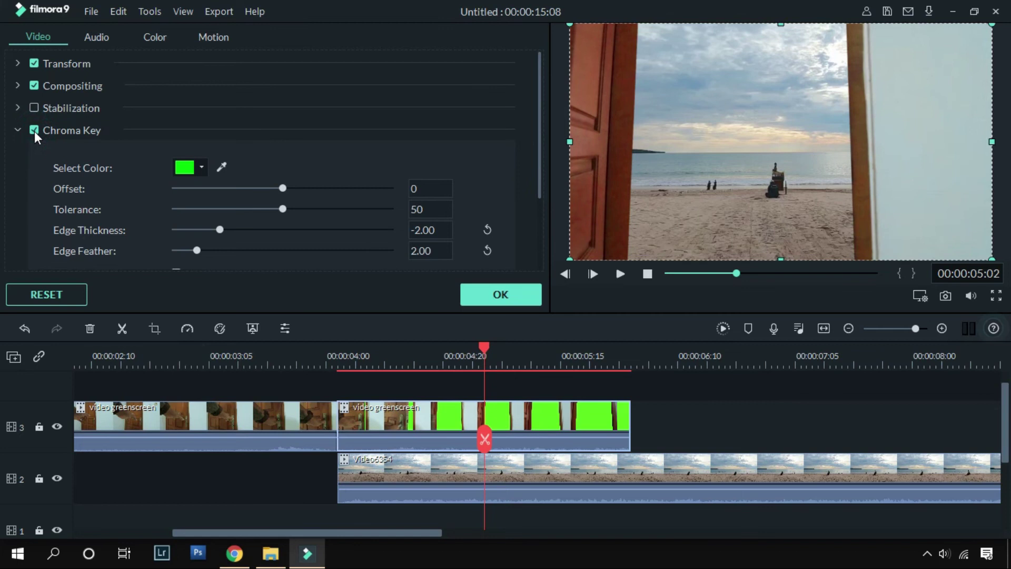
pyautogui.moveTo(283, 188); pyautogui.dragTo(289, 192)
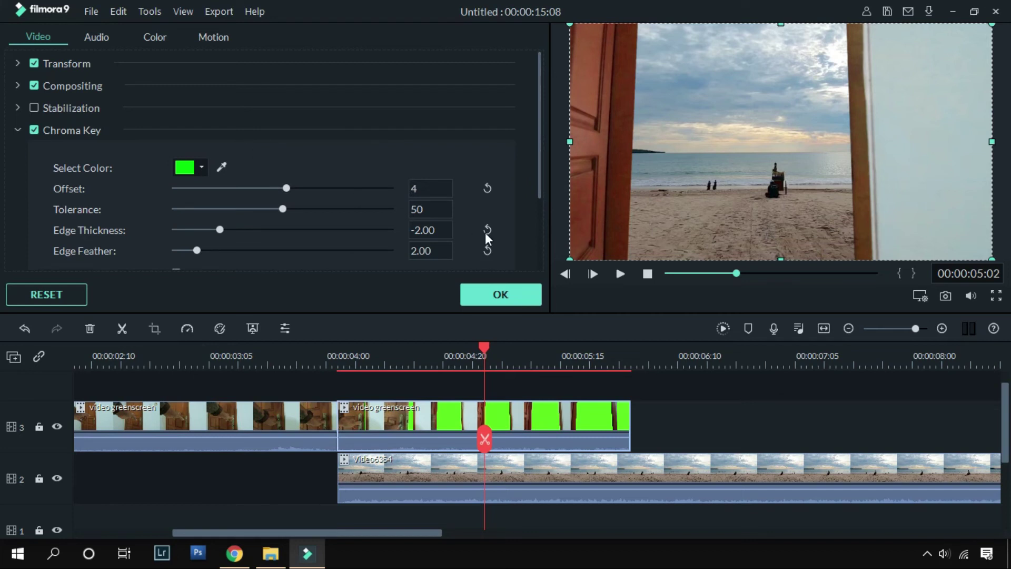
pyautogui.click(501, 294)
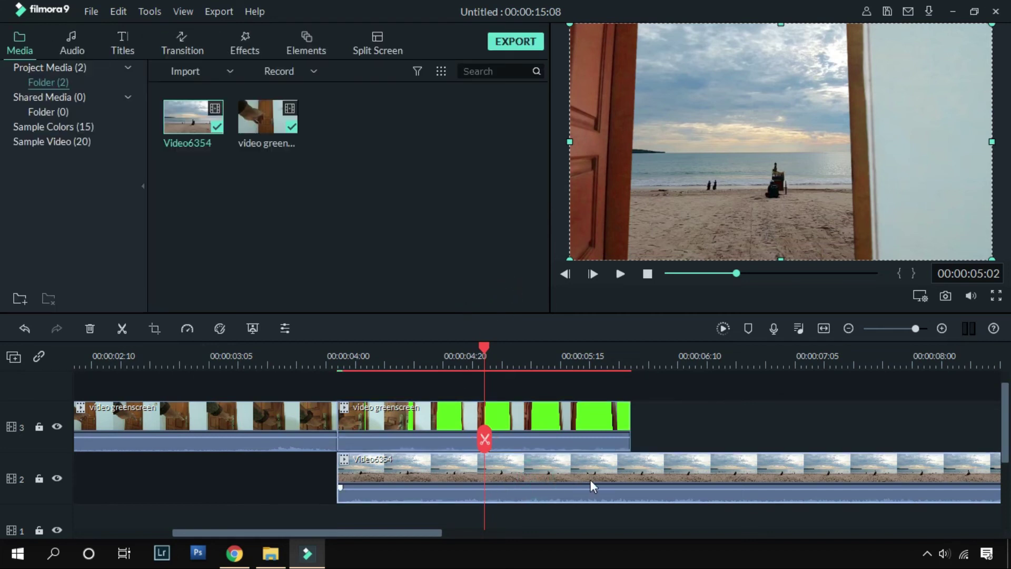
# - Split Video6354 on track 2, delete its opening portion so the rest starts at 00:00:04:02, and play the composite from there
pyautogui.moveTo(484, 349); pyautogui.dragTo(706, 400)
pyautogui.moveTo(439, 533); pyautogui.dragTo(600, 358)
pyautogui.moveTo(354, 350); pyautogui.dragTo(438, 400)
pyautogui.click(438, 439)
pyautogui.press('Delete')
pyautogui.moveTo(247, 355); pyautogui.dragTo(247, 406)
pyautogui.press('space')
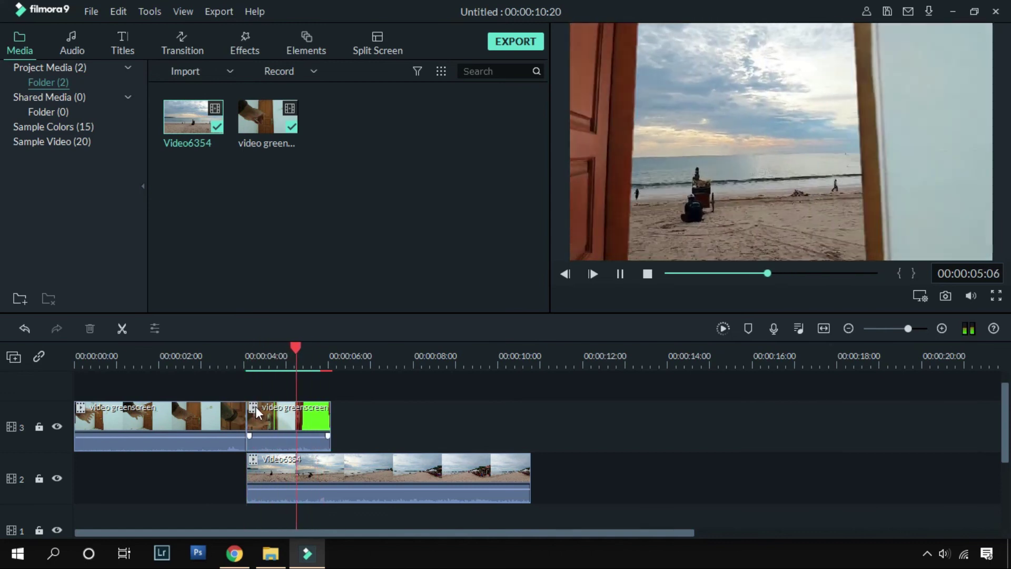
# - Restore footage at the start of Video6354 in two stages until the timeline lasts 00:00:13:00, previewing each adjustment
pyautogui.moveTo(248, 477); pyautogui.dragTo(246, 357)
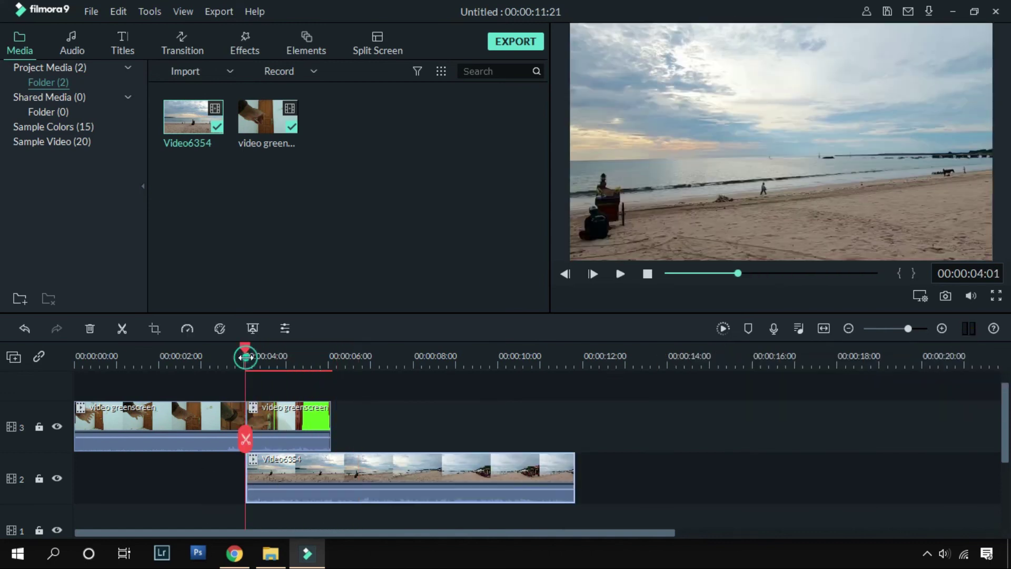
pyautogui.press('space')
pyautogui.press('space')
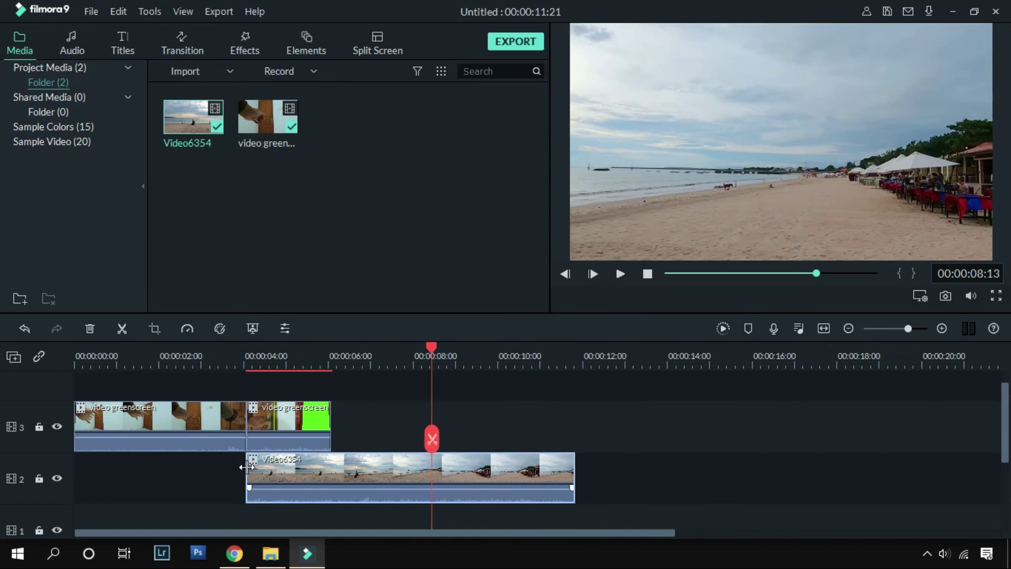
pyautogui.moveTo(246, 468); pyautogui.dragTo(214, 467)
pyautogui.click(241, 365)
pyautogui.press('space')
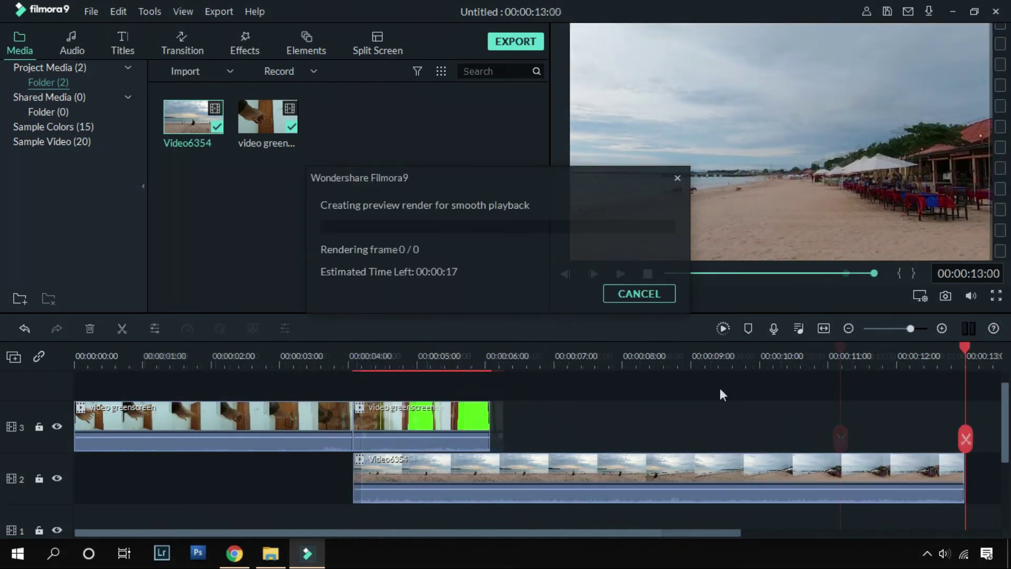
# - Render the timeline preview and play the composite from just before the door opens
pyautogui.press('space')
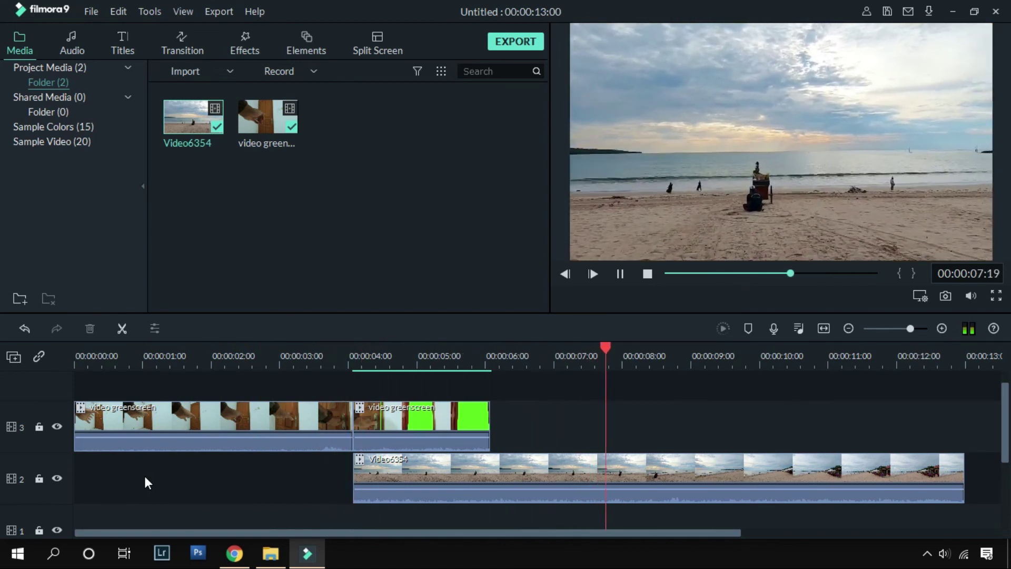
pyautogui.click(332, 361)
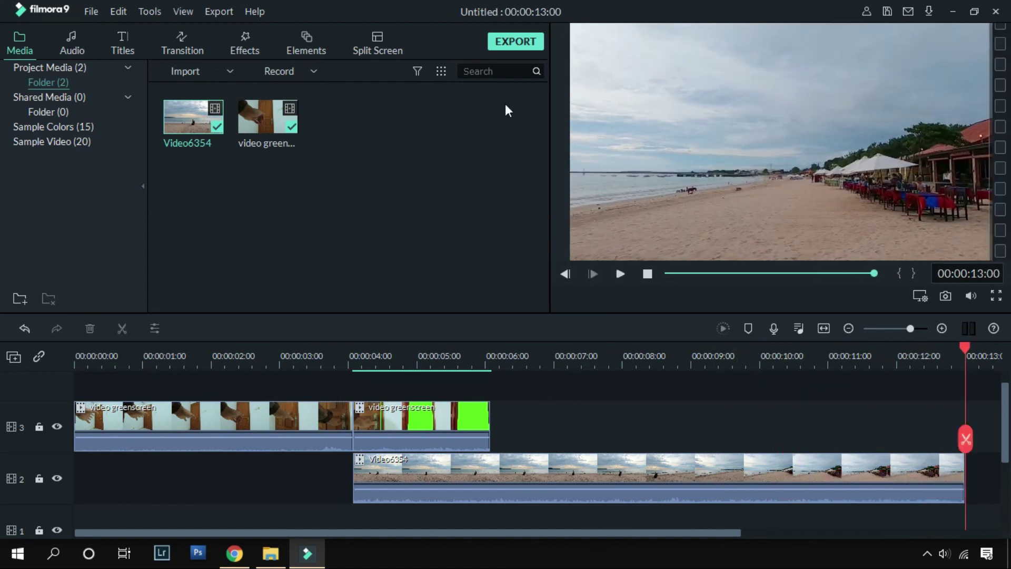
# - Export the finished door-to-beach composite as a local video file
pyautogui.click(517, 41)
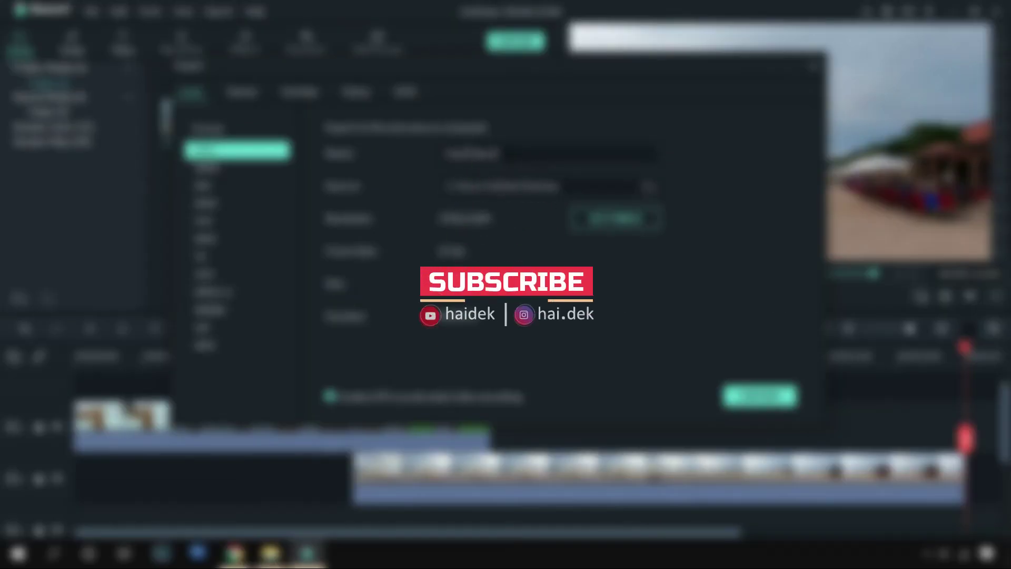
pyautogui.click(759, 396)
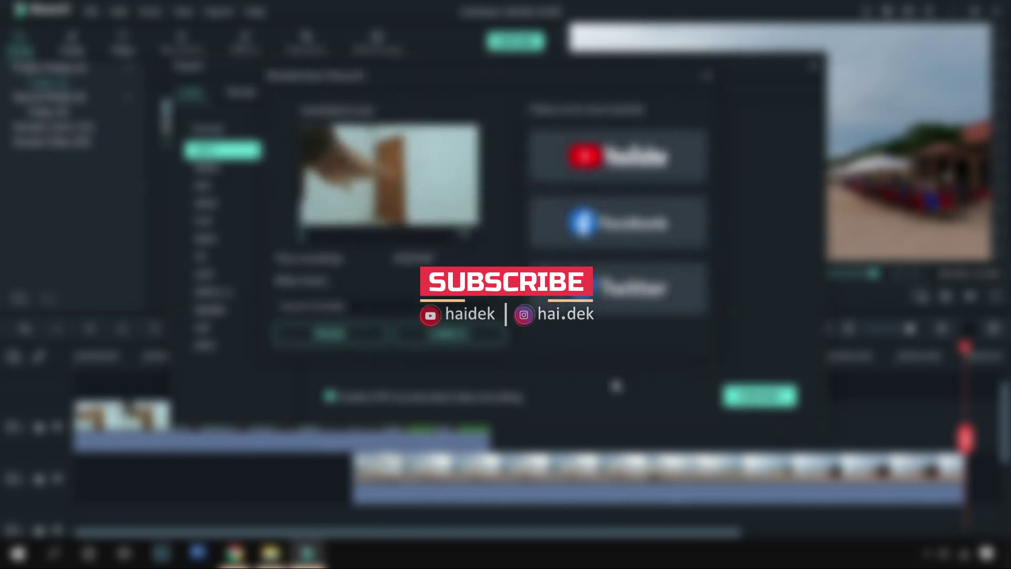